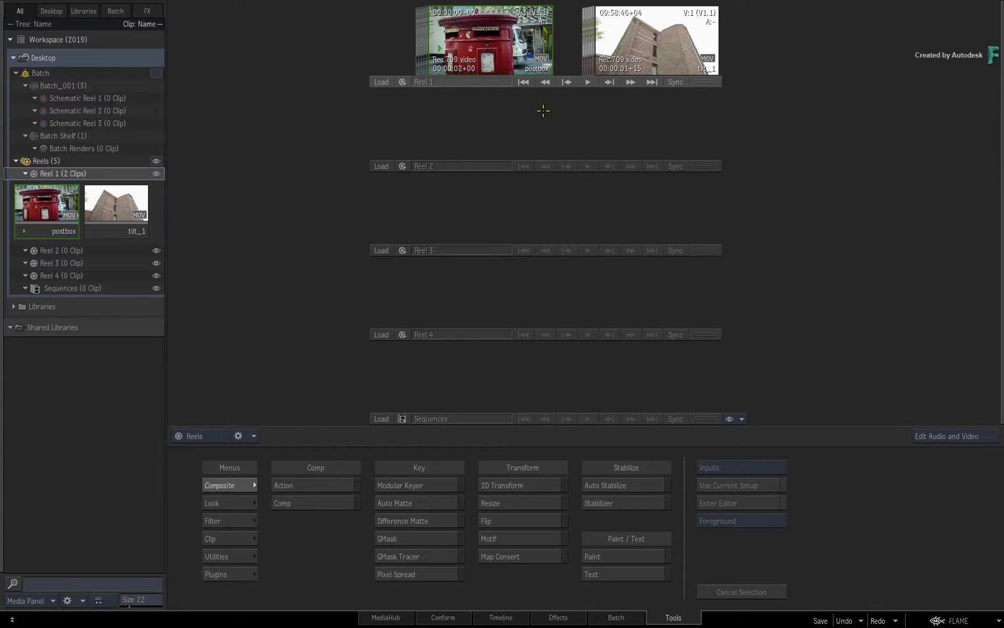
# Browse Archives in the Archive_Convert folder and open My_Archive.
pyautogui.moveTo(641, 58); pyautogui.dragTo(612, 60)
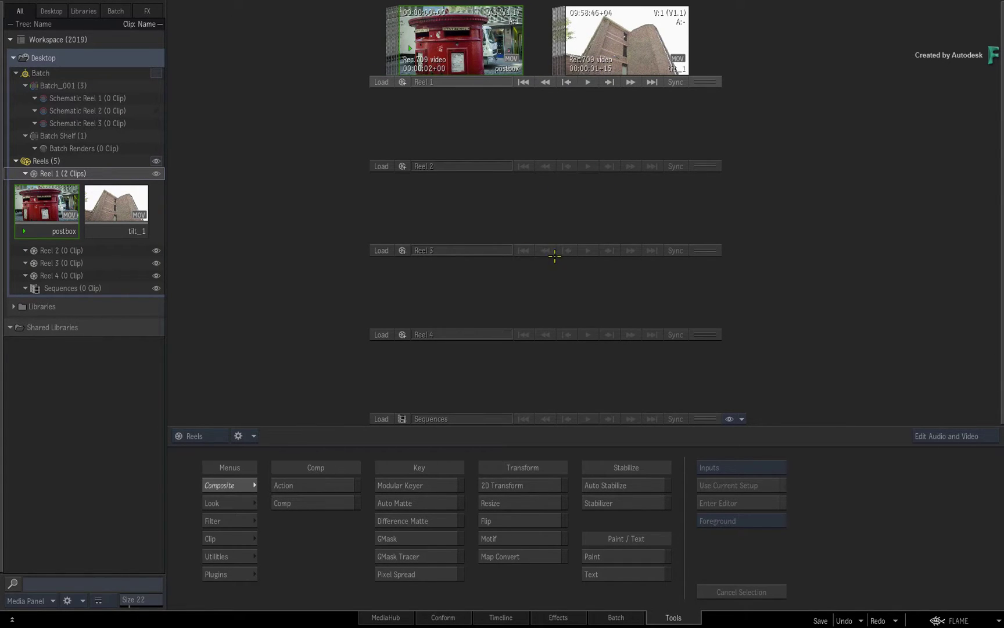
pyautogui.click(396, 616)
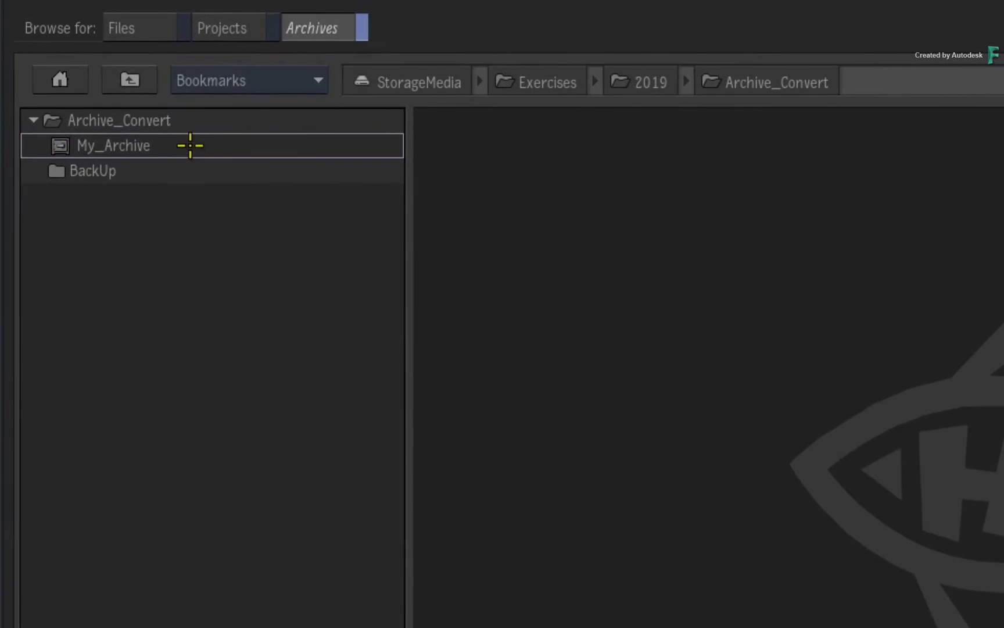
pyautogui.doubleClick(187, 140)
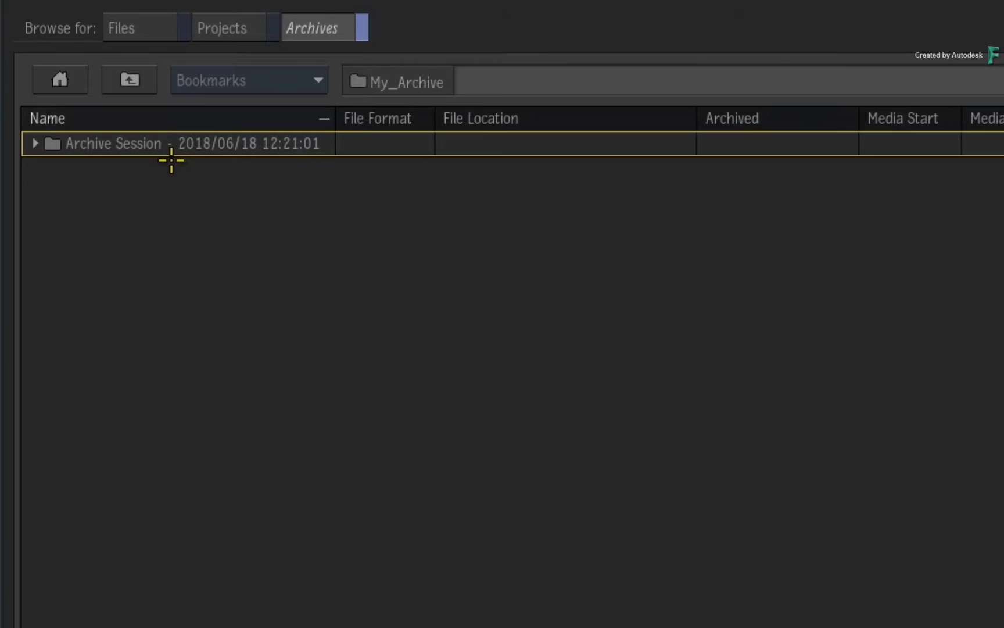
# Expand the 2018 Archive Session tree to show its reels and six Reel 1 clips.
pyautogui.click(37, 143)
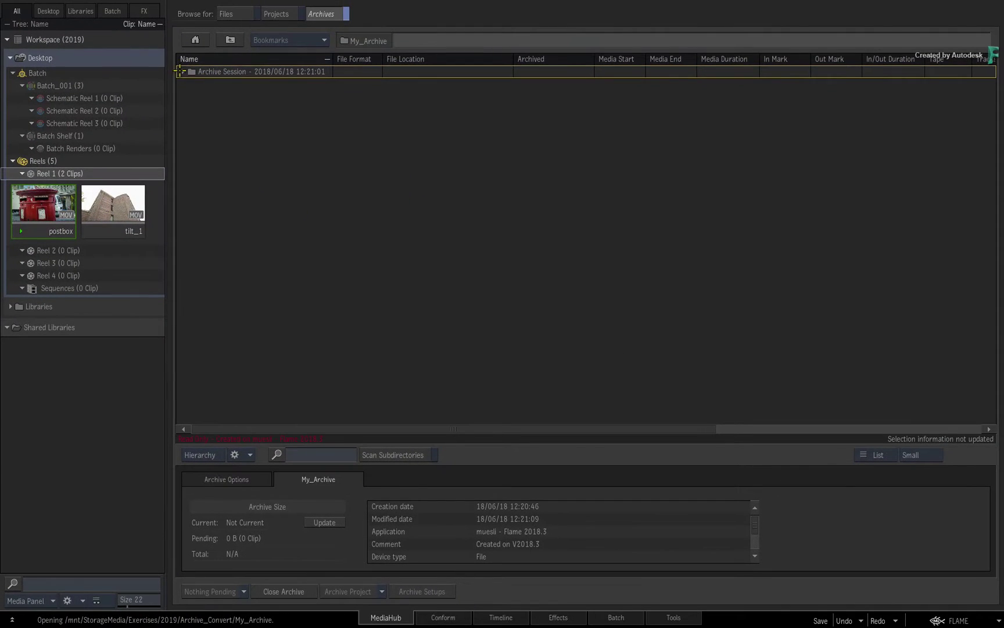
pyautogui.click(180, 71)
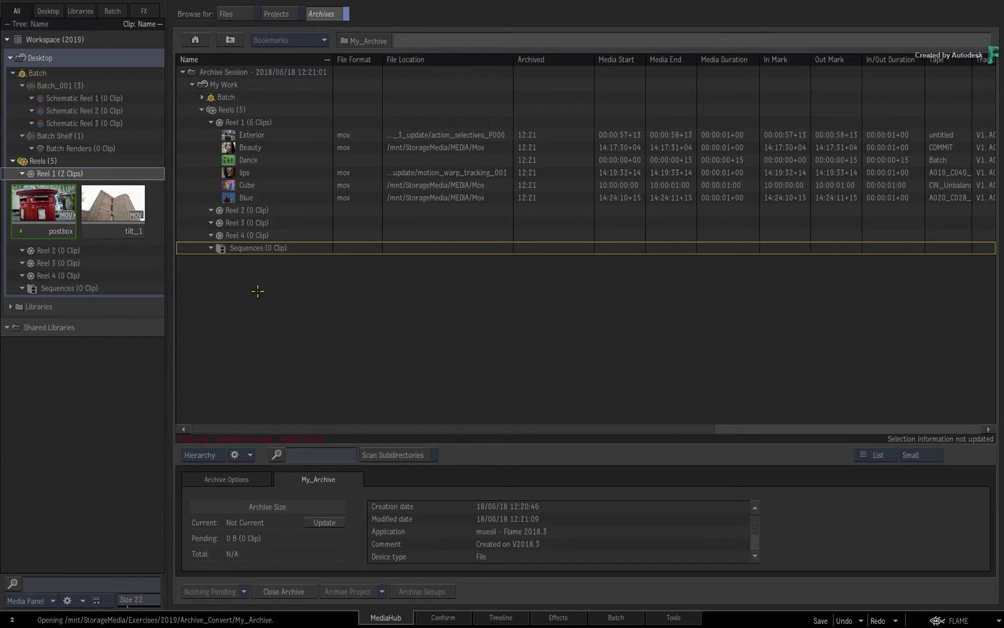
pyautogui.click(282, 72)
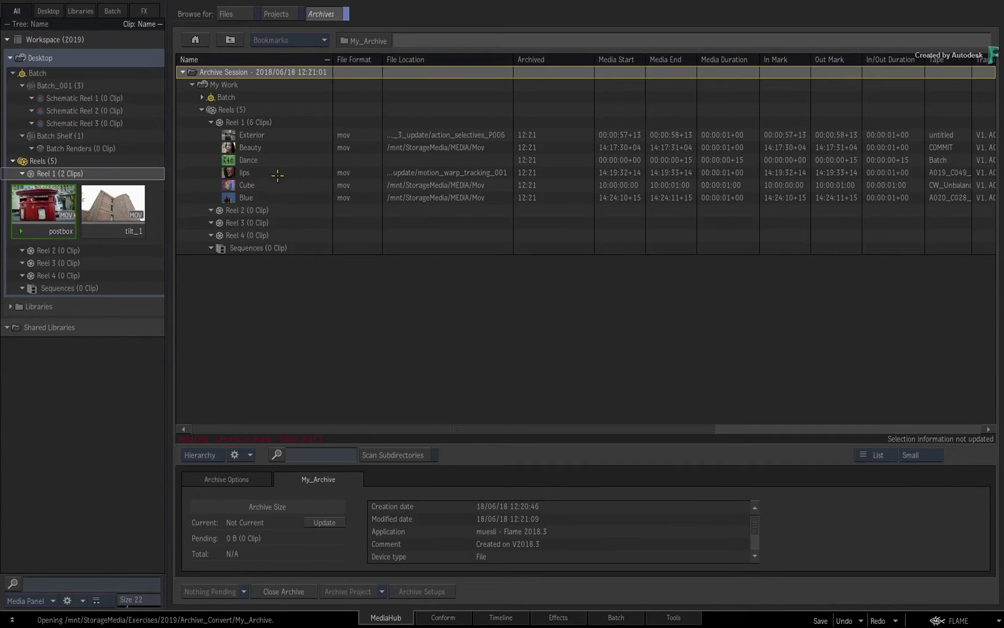
pyautogui.keyDown('shift'); pyautogui.click(263, 248); pyautogui.keyUp('shift')
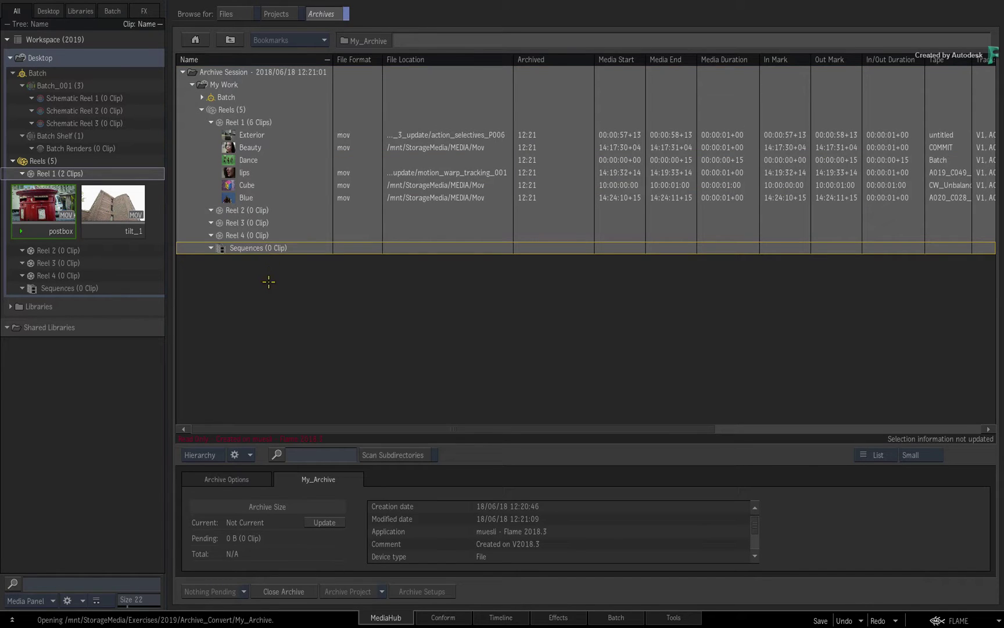
pyautogui.click(270, 281)
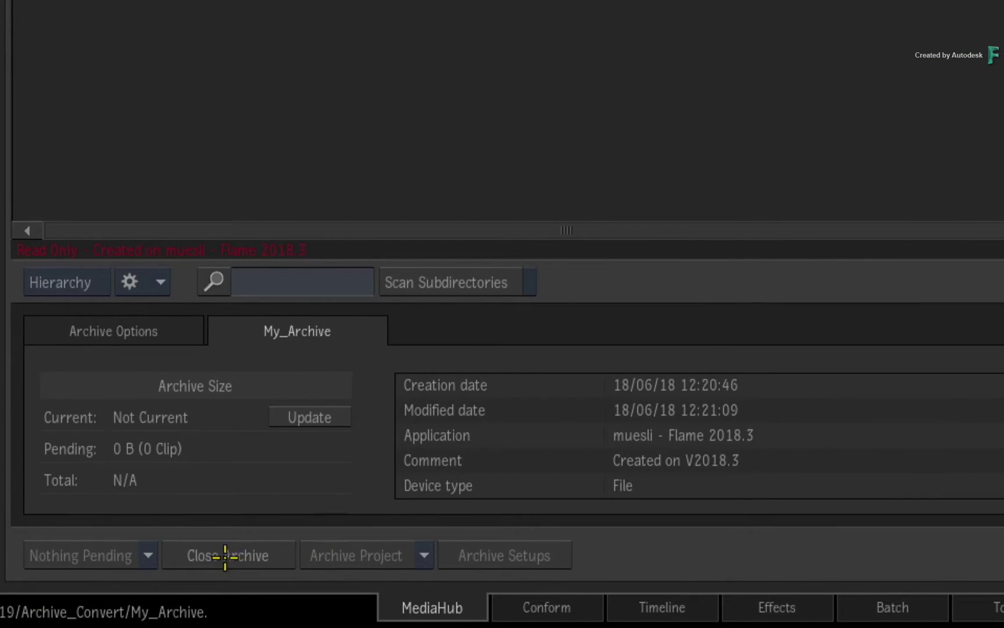
# Close My_Archive and convert it from Flame 2018.3 to Flame 2019 format.
pyautogui.click(226, 555)
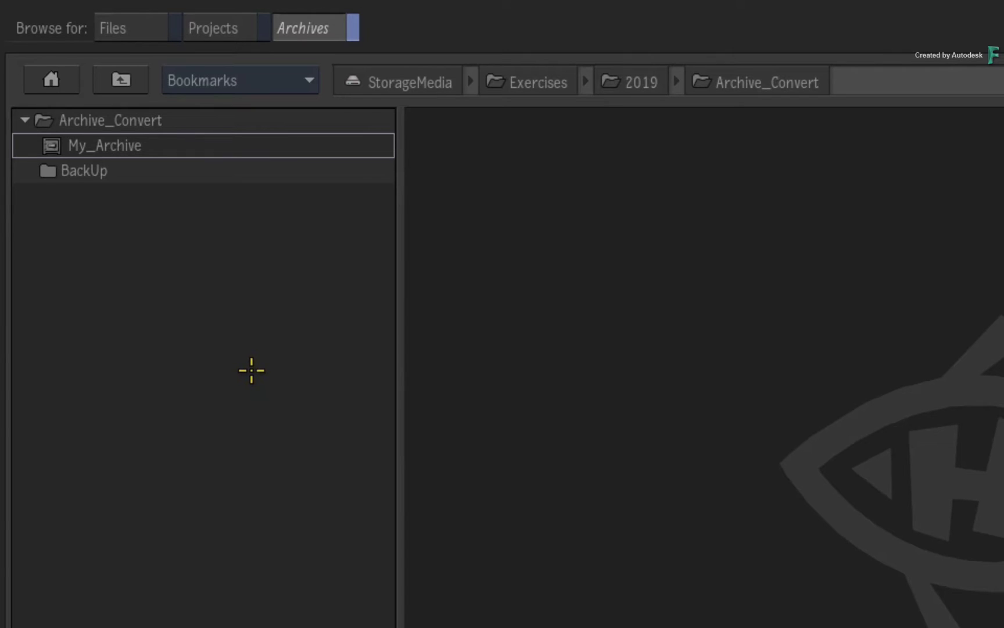
pyautogui.click(192, 147)
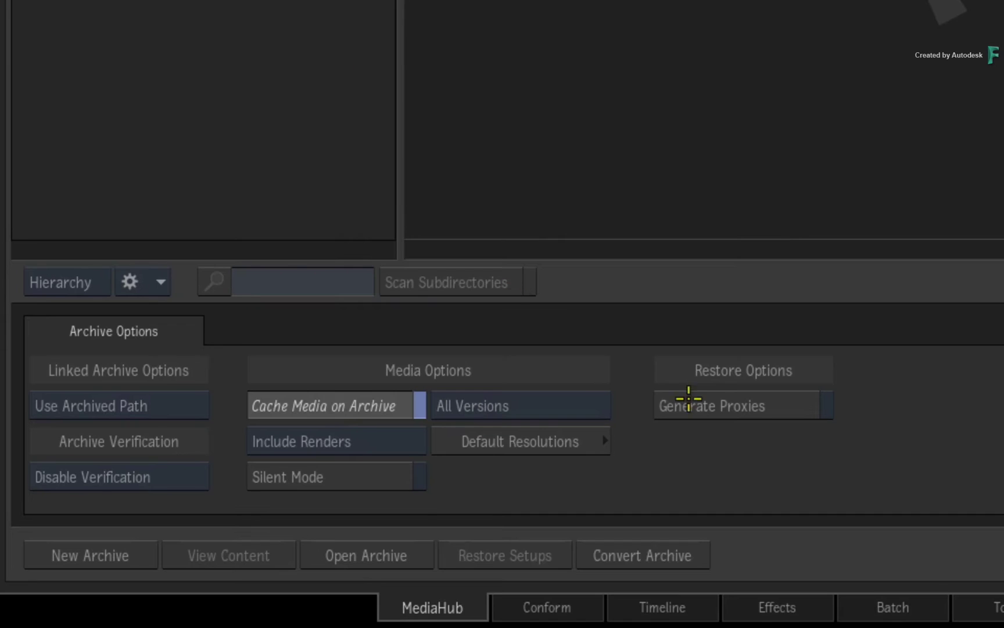
pyautogui.click(669, 553)
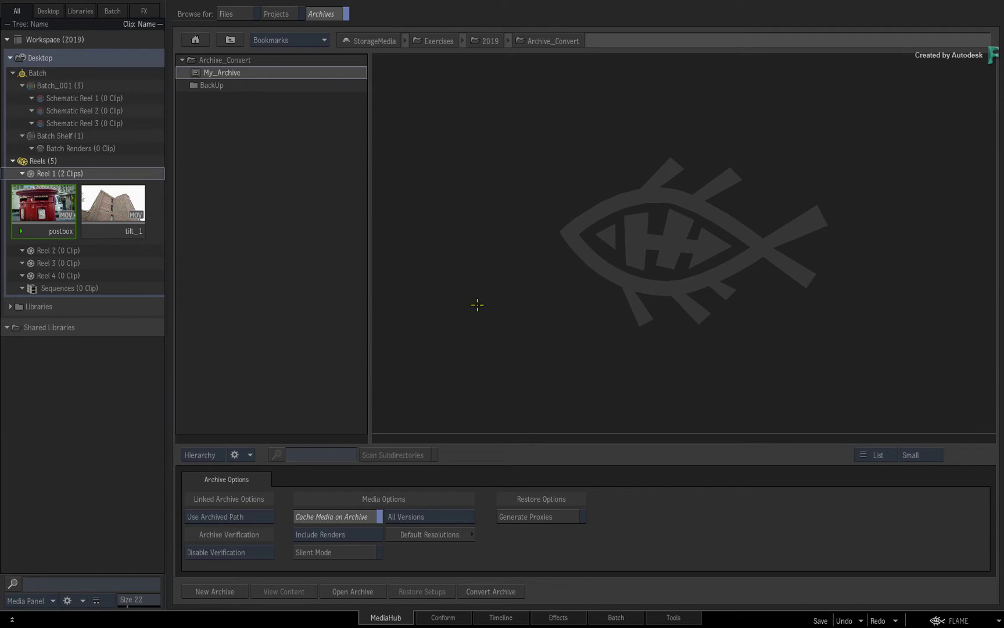
# Reopen My_Archive and archive Reel 1's postbox and tilt_1 clips as a new session.
pyautogui.doubleClick(229, 72)
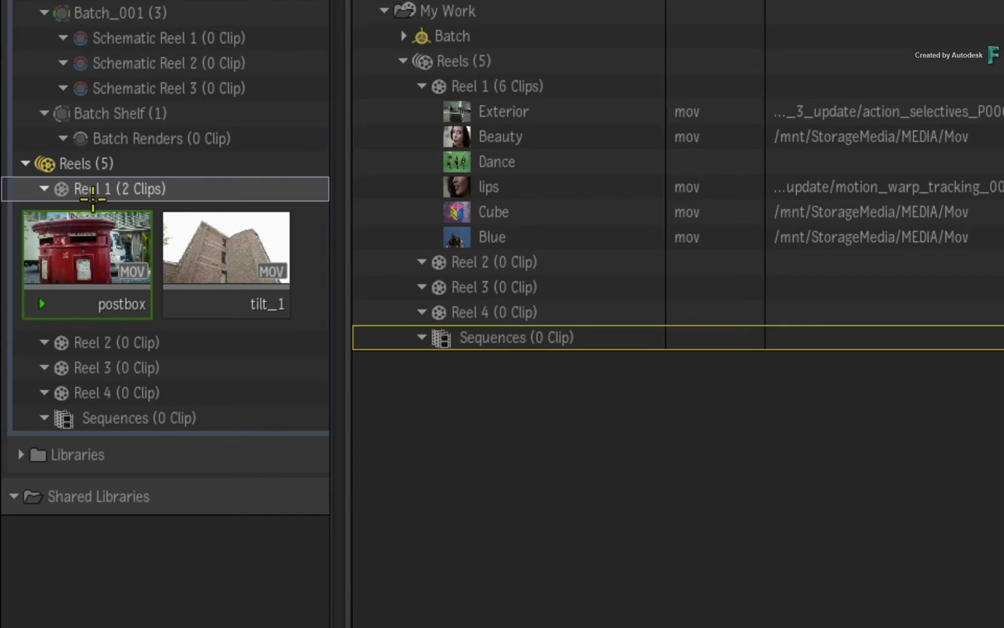
pyautogui.click(88, 188)
pyautogui.moveTo(88, 188); pyautogui.dragTo(547, 482)
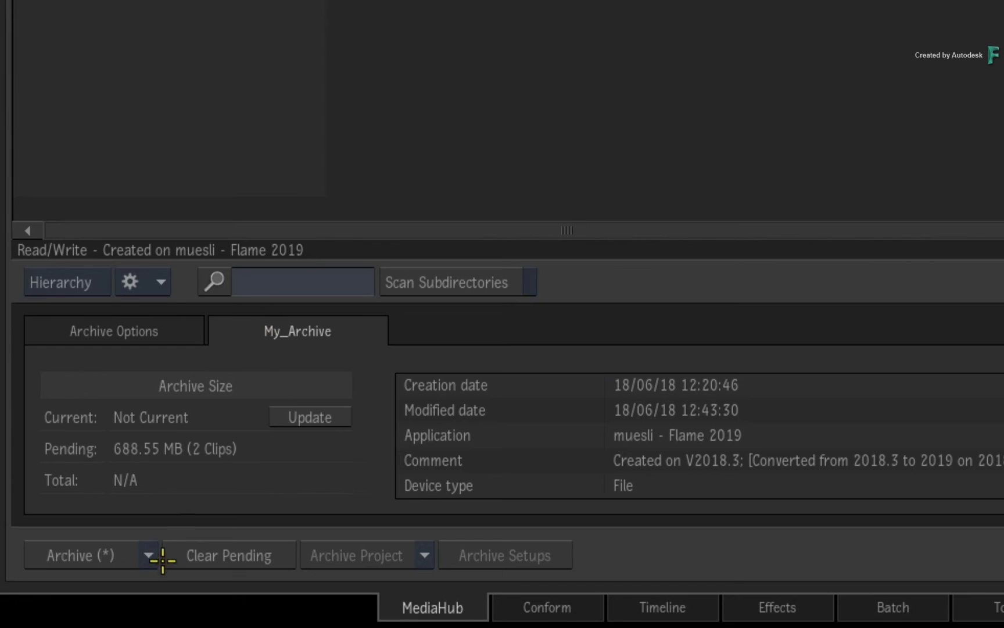
pyautogui.click(121, 550)
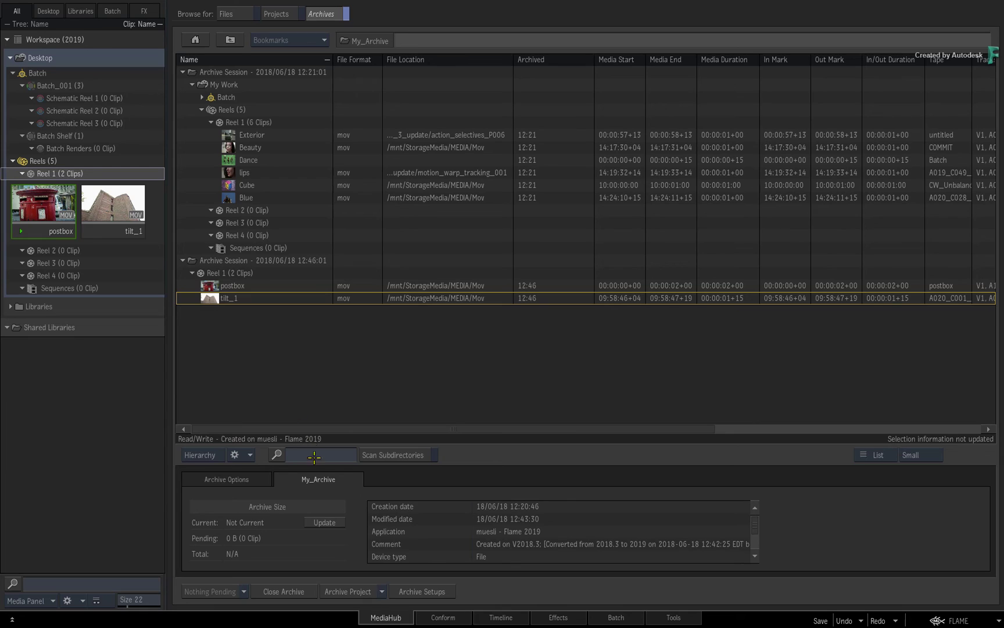
# Close the updated My_Archive and reselect it in the Archive_Convert listing.
pyautogui.click(294, 591)
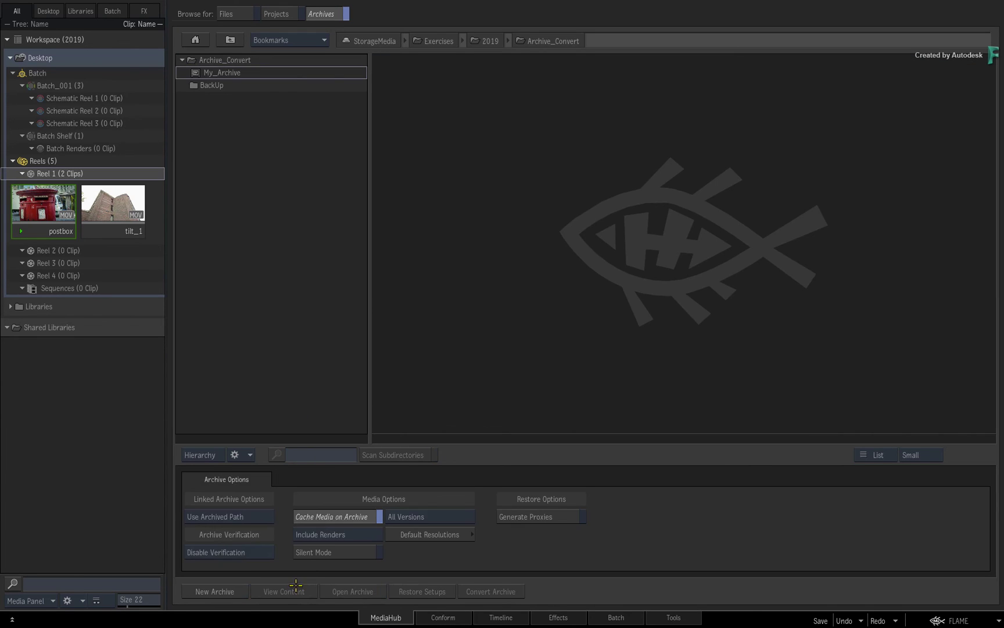
pyautogui.click(251, 76)
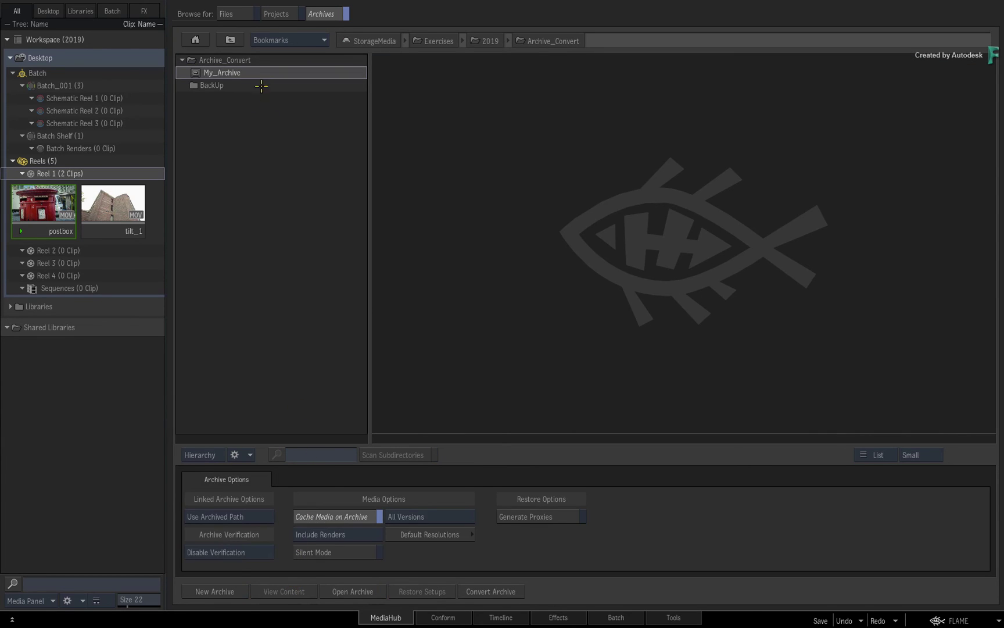